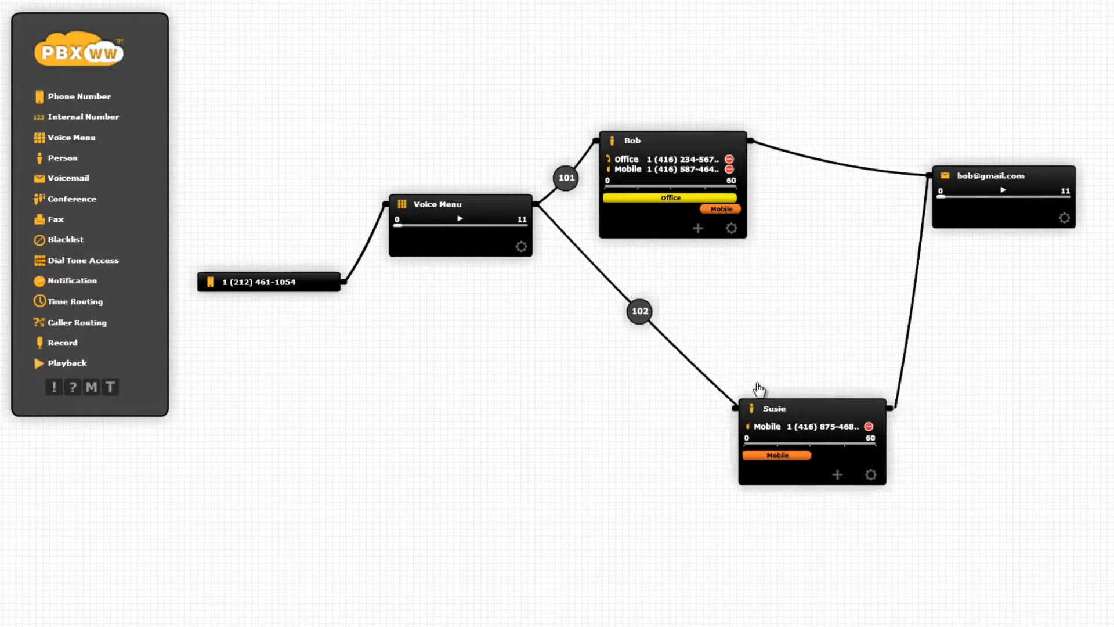
left_click_drag(487, 204, 483, 263)
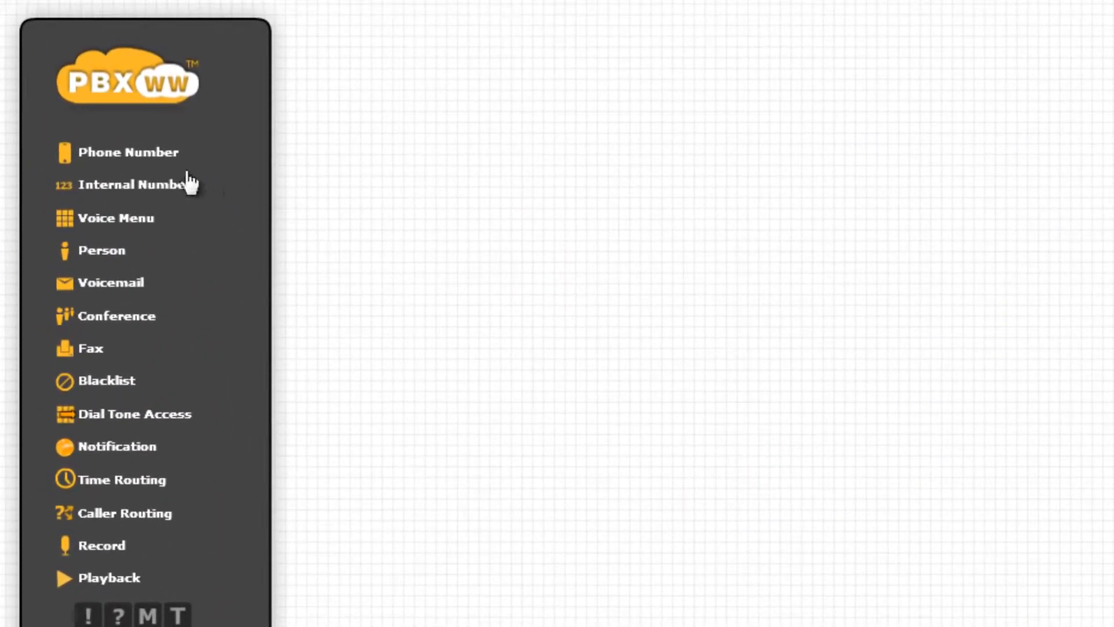
Step: Add a Phone Number component to the empty canvas and assign it the available number with area code 305
left_click_drag(153, 156, 481, 281)
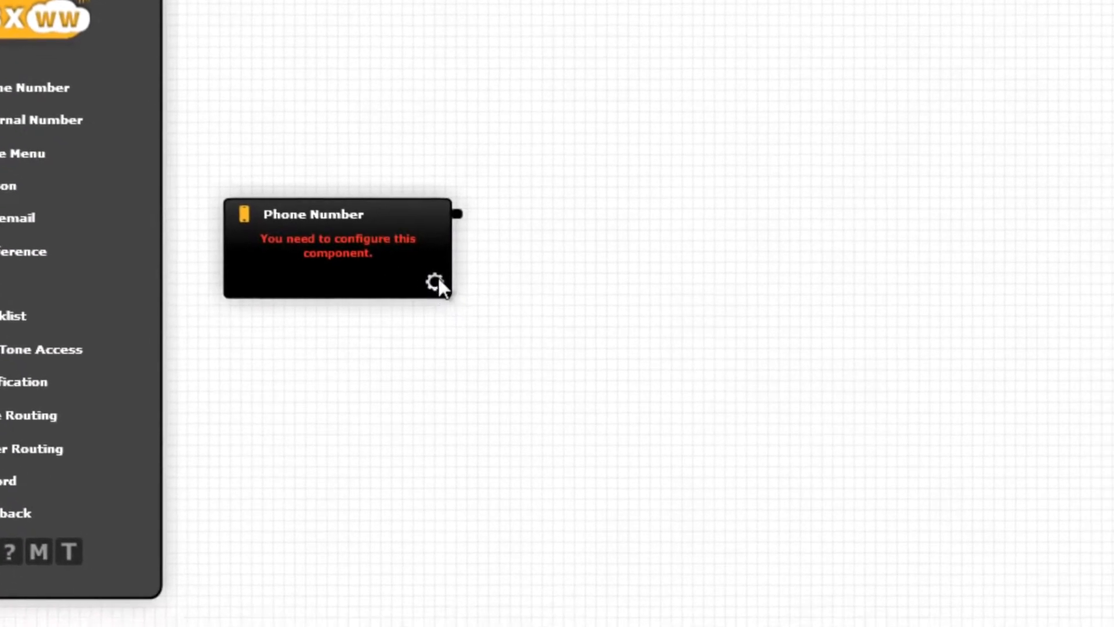
left_click(544, 346)
left_click(375, 323)
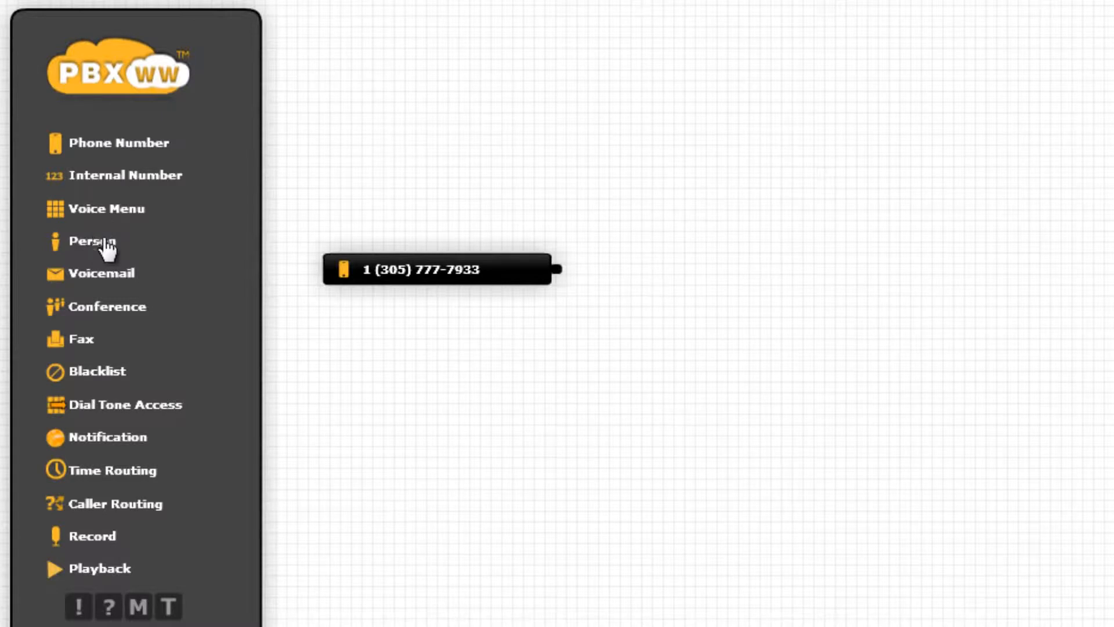
Step: Add a Person component beside the phone number and enter the person's name
left_click_drag(107, 249, 832, 288)
left_click_drag(763, 278, 760, 277)
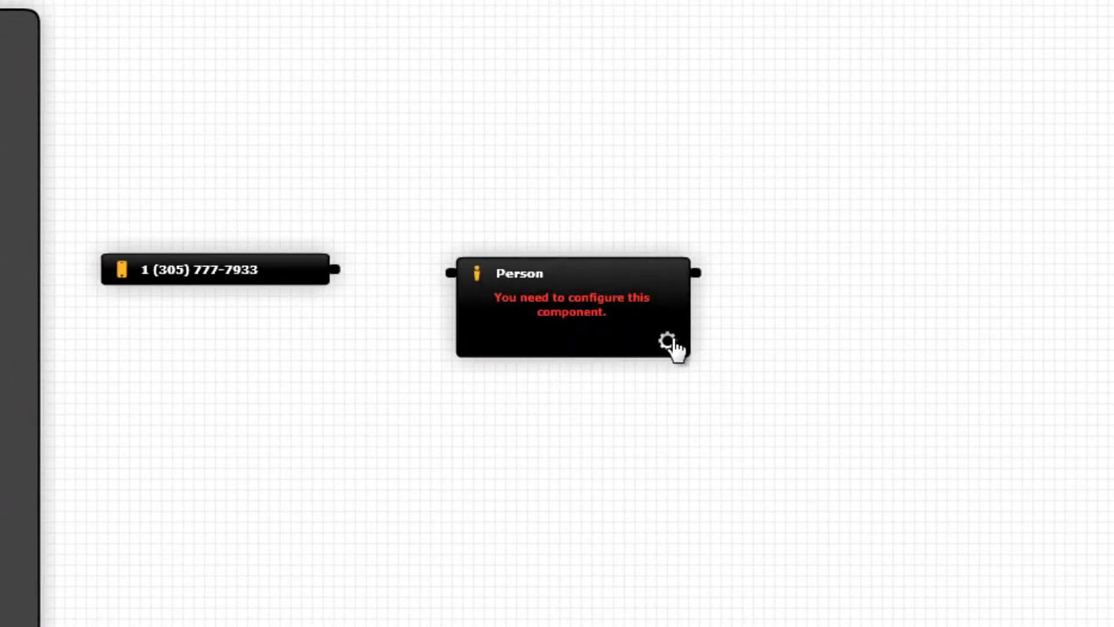
left_click(669, 342)
type("Bob")
key("Return")
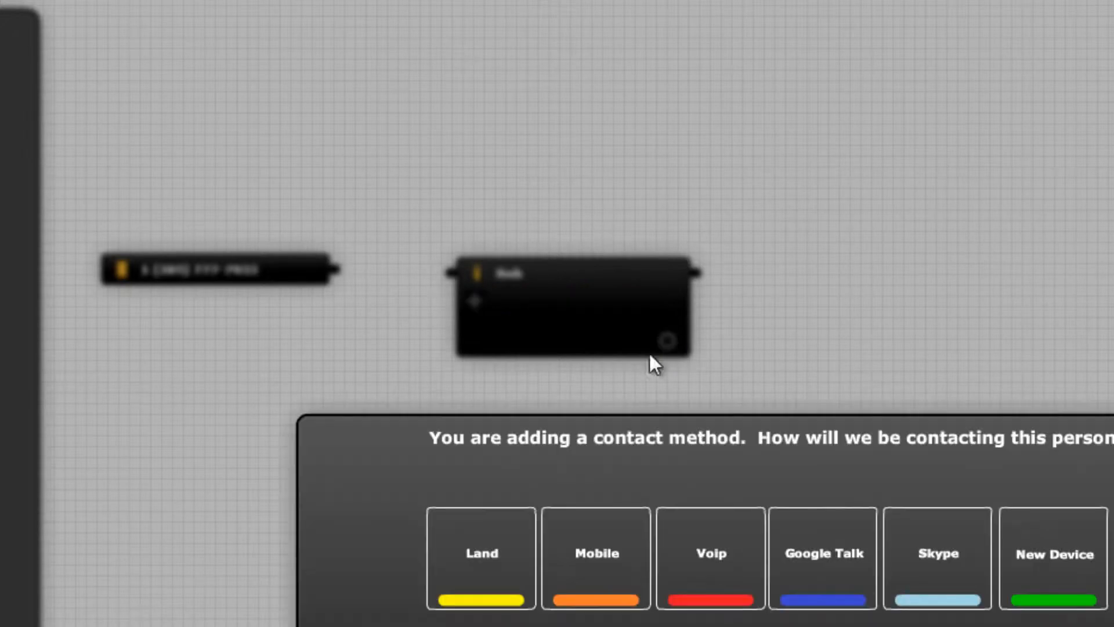
Step: Give the person a Mobile contact method by entering their mobile phone number and naming the method "Mobile"
left_click(596, 550)
key("Return")
type("Mobile")
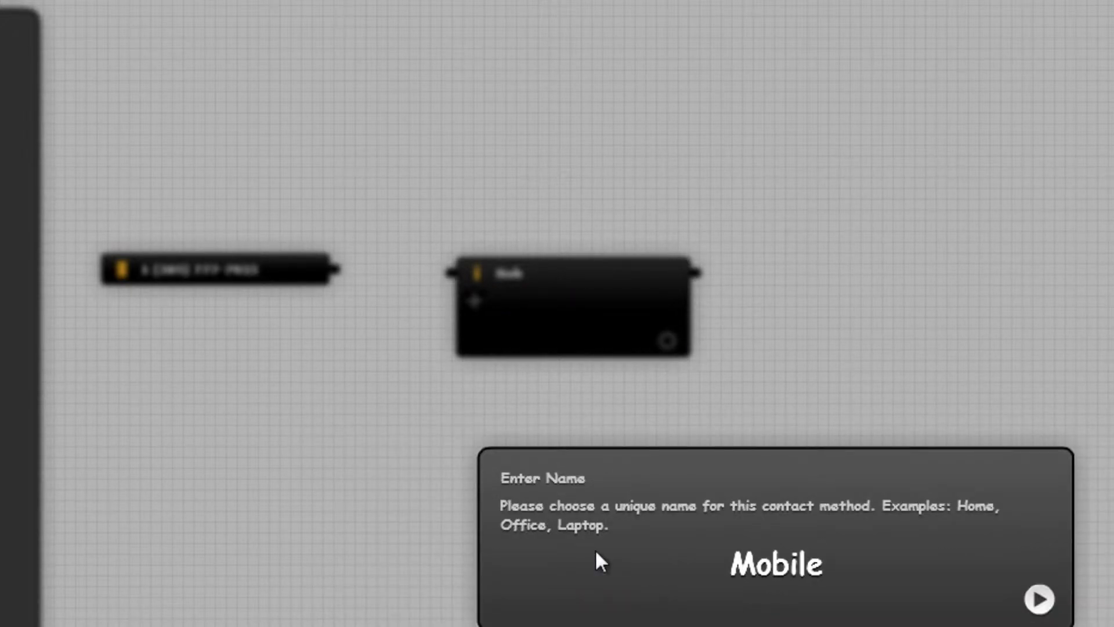
key("Return")
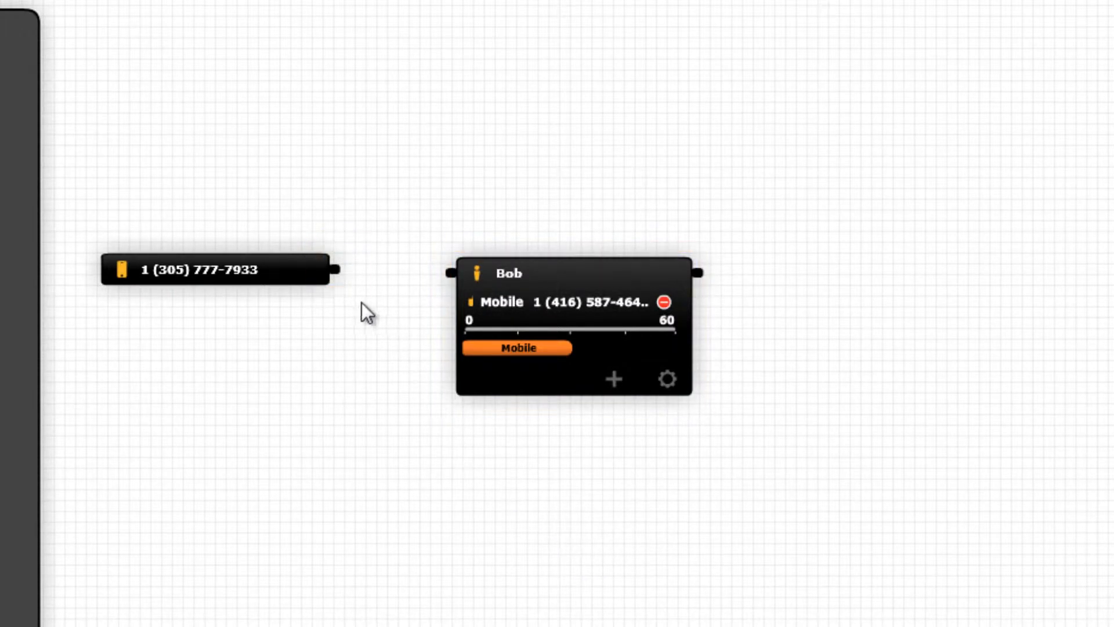
Step: Connect the phone number component to the person component, and collapse and re-expand the person's details
left_click_drag(345, 286, 445, 286)
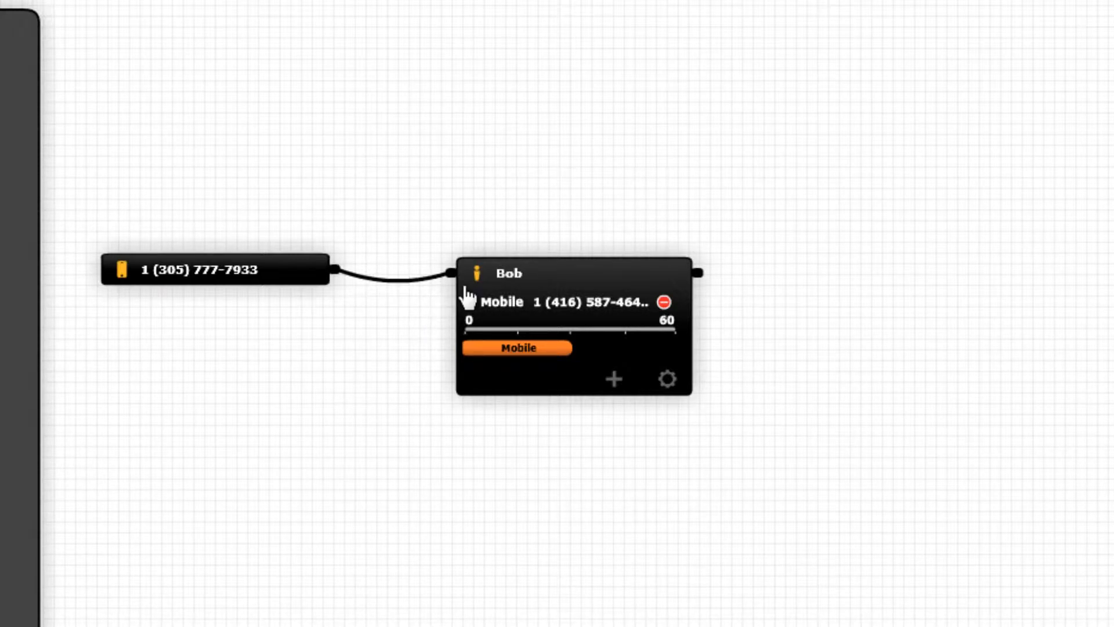
left_click(517, 278)
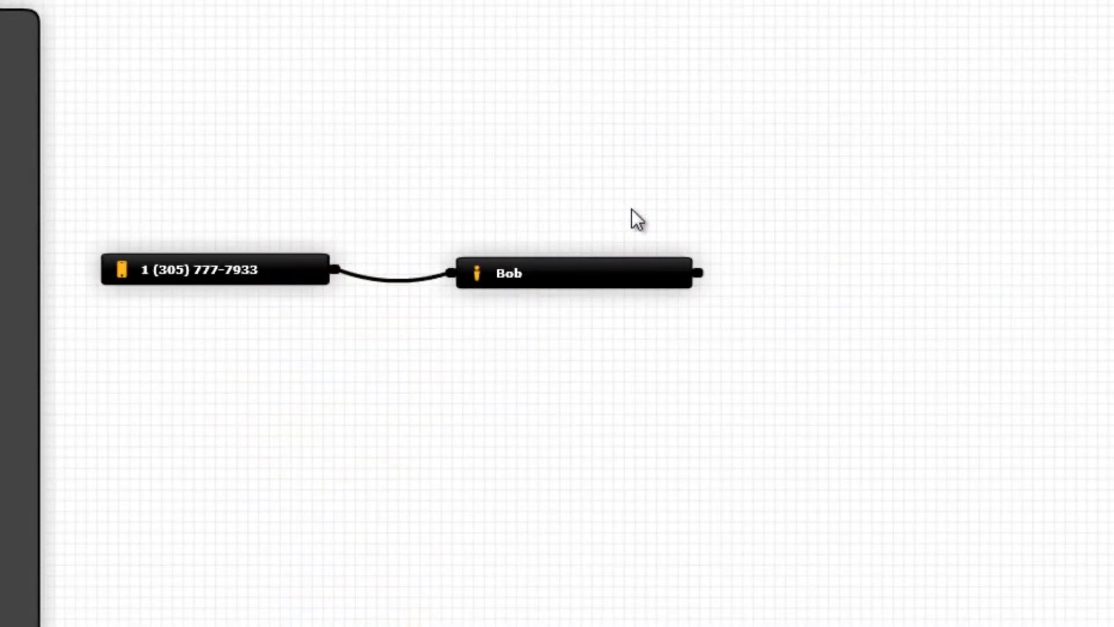
left_click(559, 276)
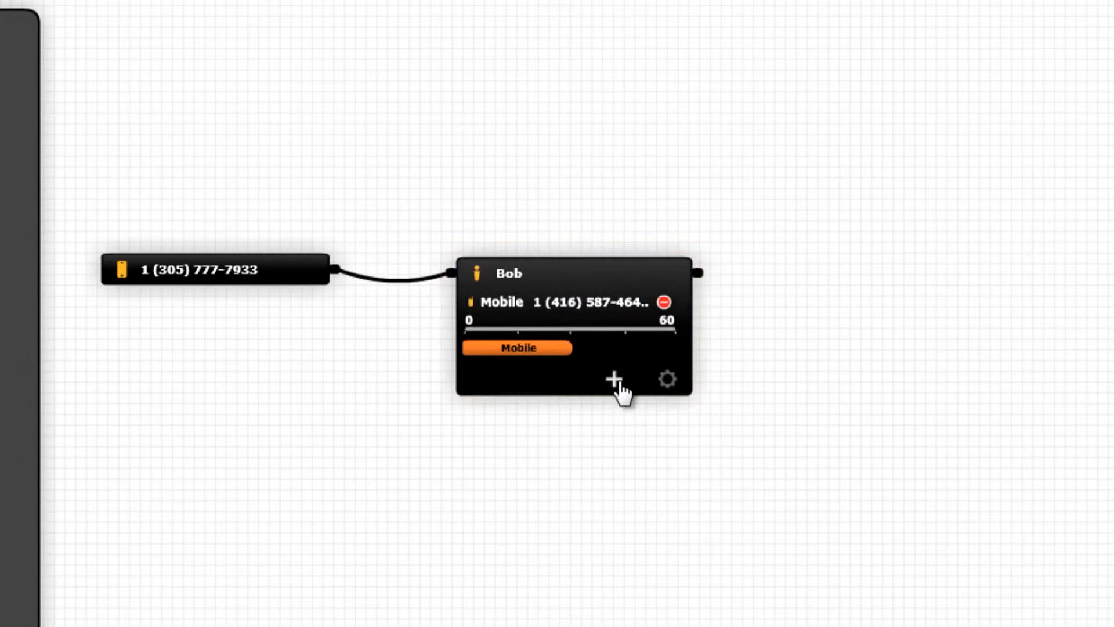
Step: Add a Land contact method to the person by entering their landline number and naming the method "Office"
left_click(614, 379)
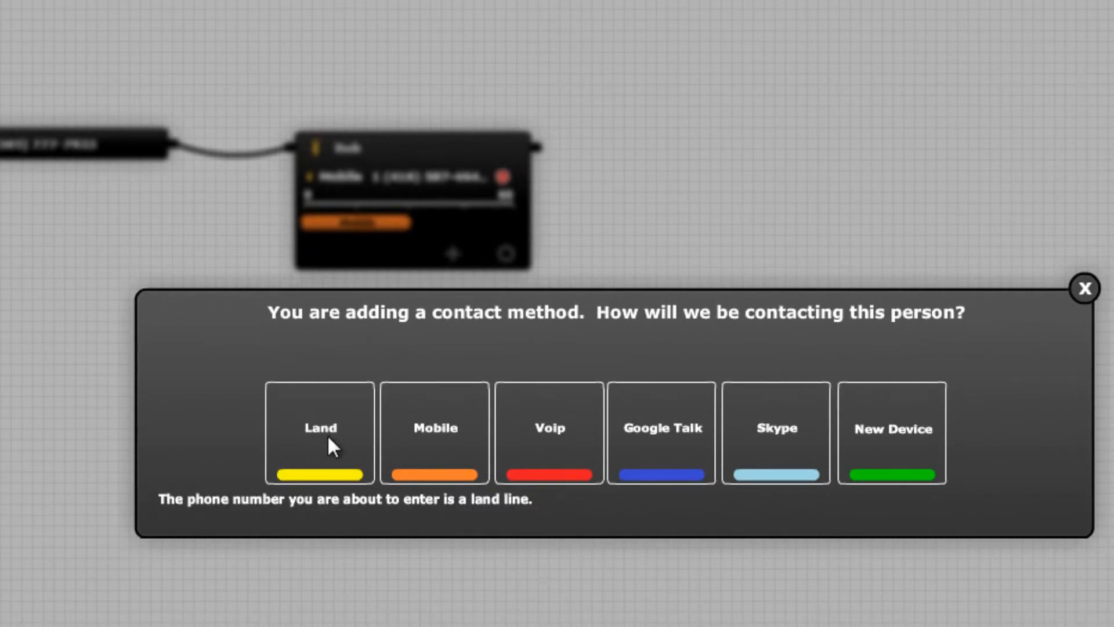
left_click(328, 438)
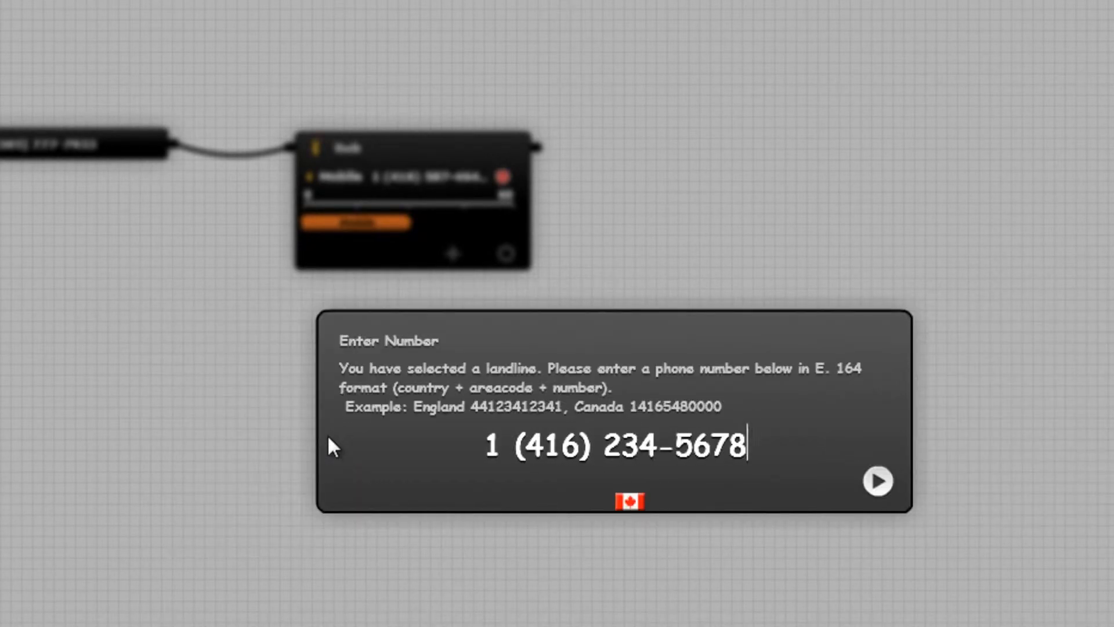
key("Return")
type("Office")
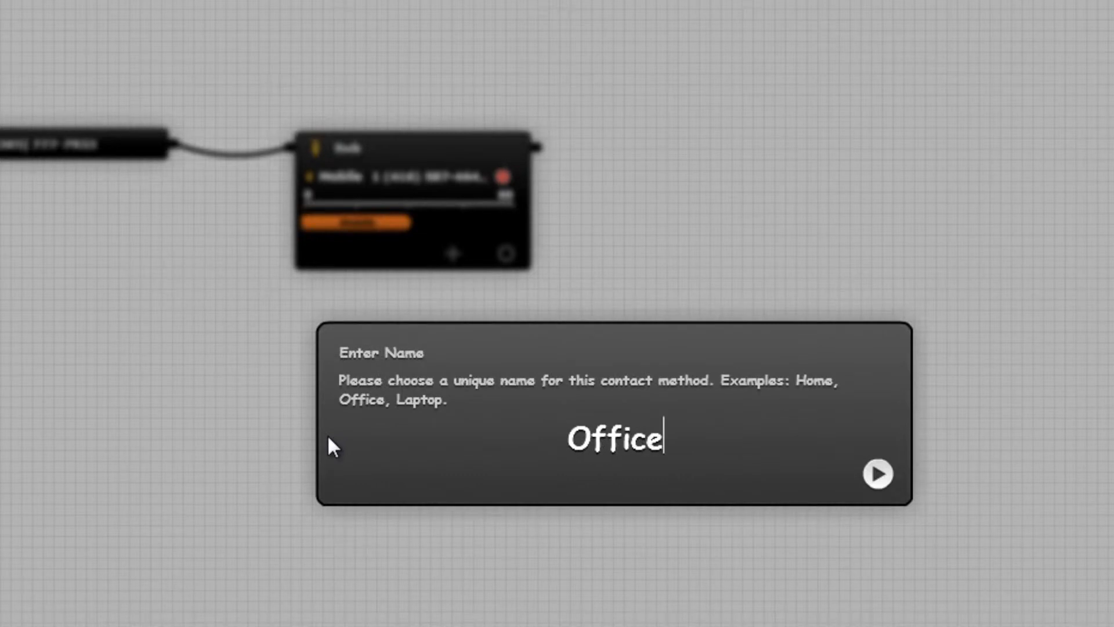
key("Return")
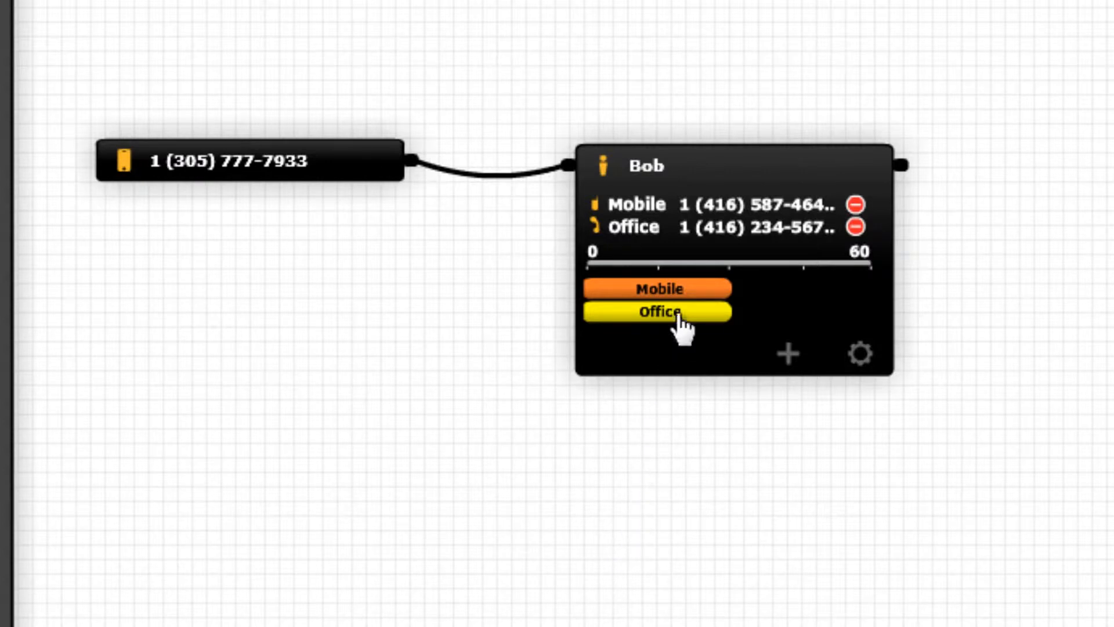
Step: Adjust the person's ring timeline so Office rings for the full 60 seconds and Mobile rings only from about 45 seconds onward
left_click_drag(689, 296, 842, 303)
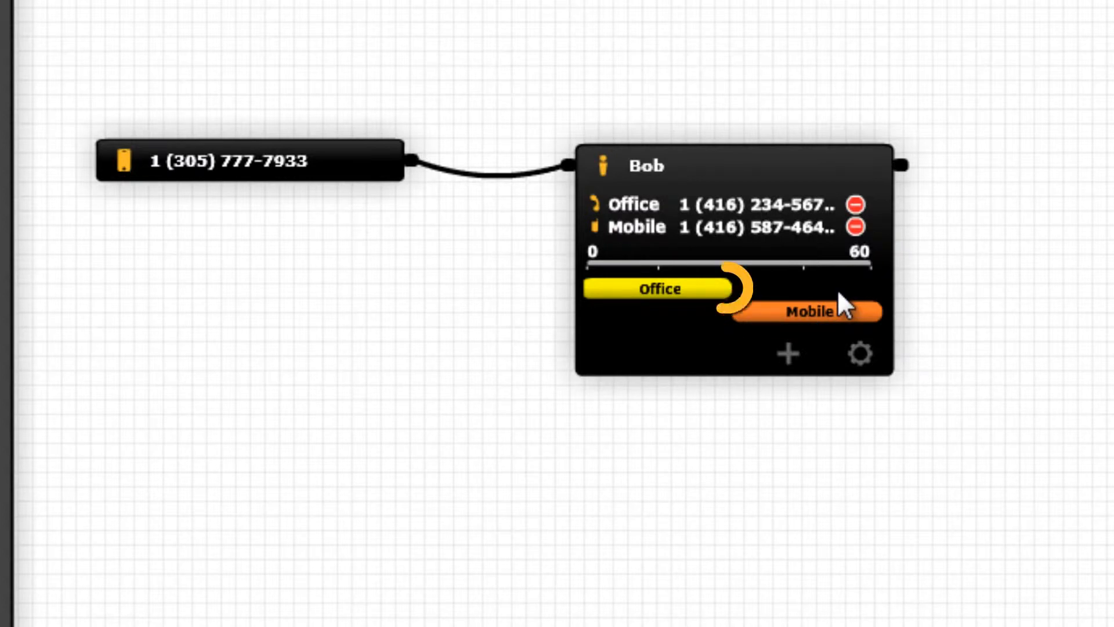
left_click_drag(732, 288, 878, 302)
left_click_drag(739, 316, 795, 318)
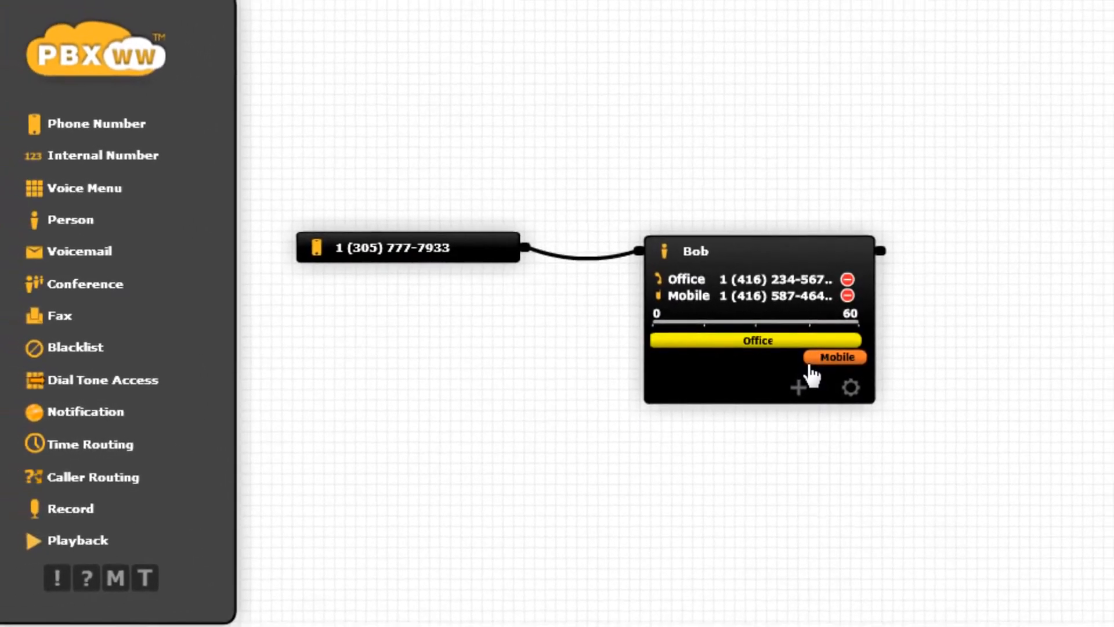
Step: Add a Voicemail component well beyond the person and enter the e-mail address that receives its messages
left_click_drag(116, 264, 1008, 193)
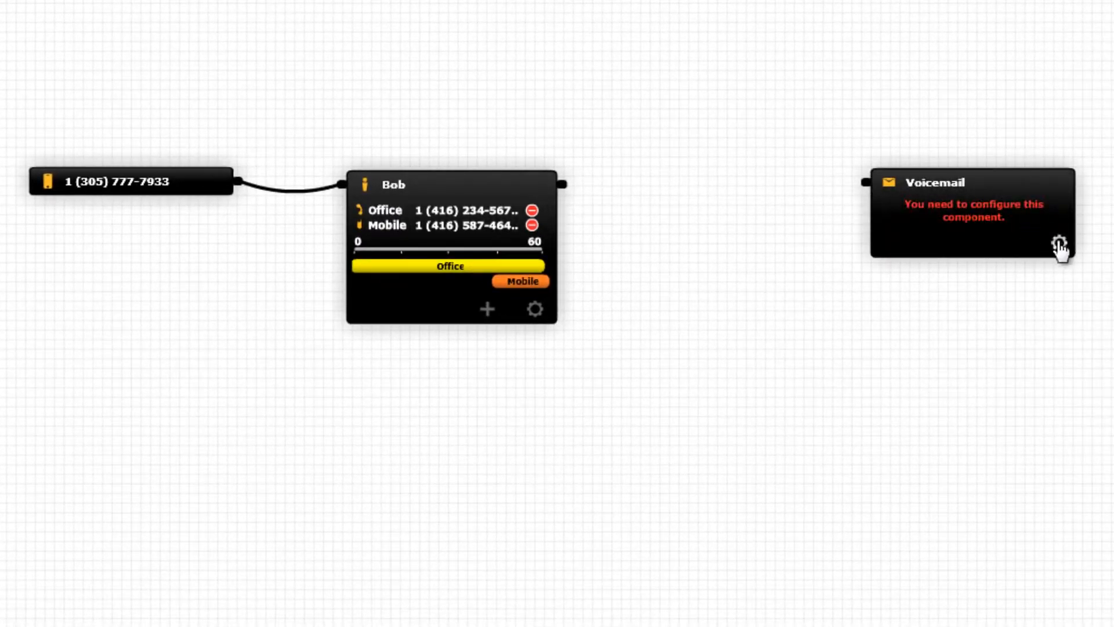
left_click(1060, 244)
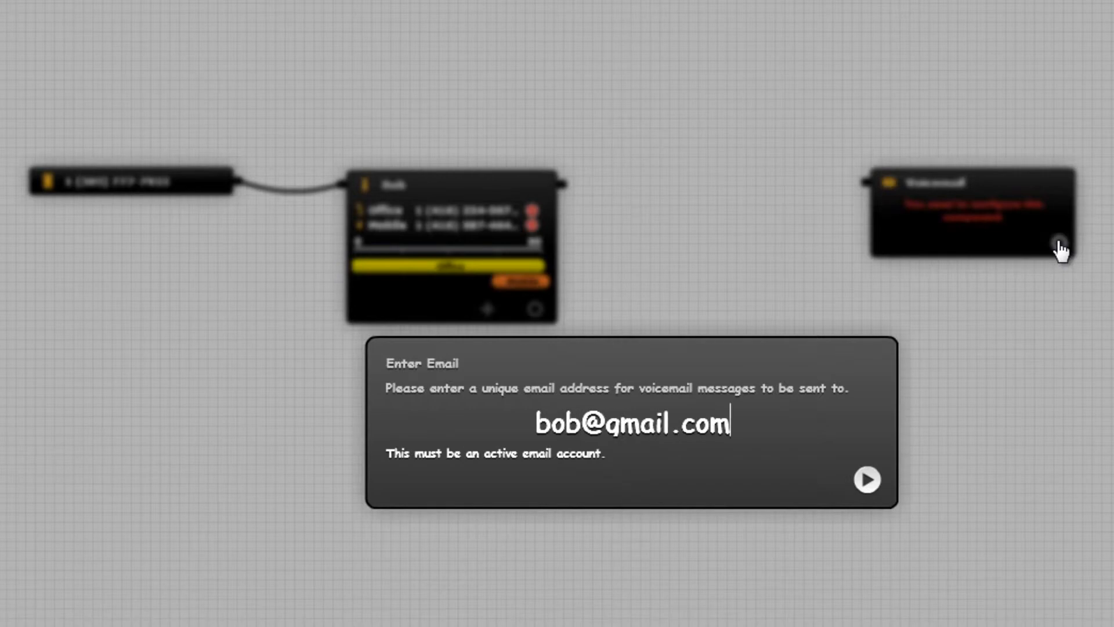
key("Return")
Step: Record the greeting message for the voicemail and connect the person's output to the voicemail component
left_click(561, 419)
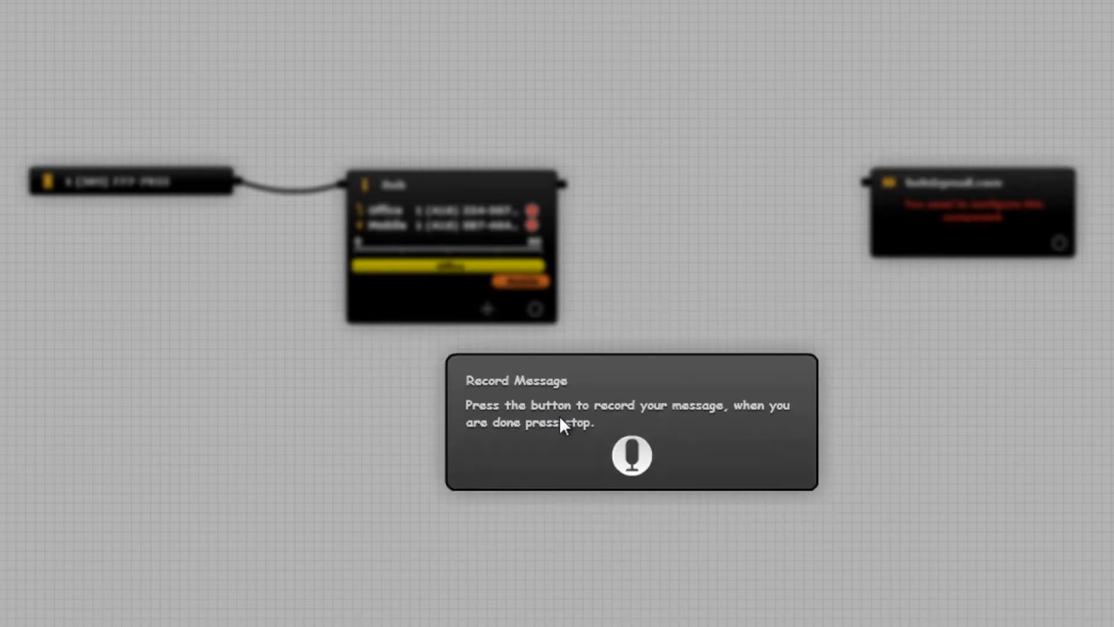
left_click(631, 454)
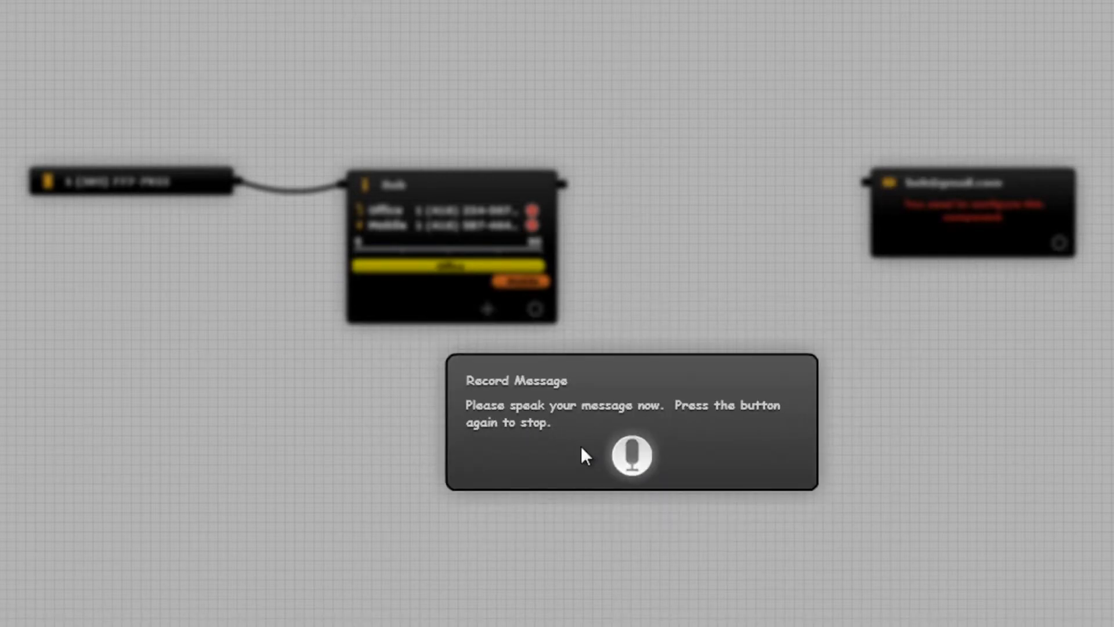
left_click(633, 454)
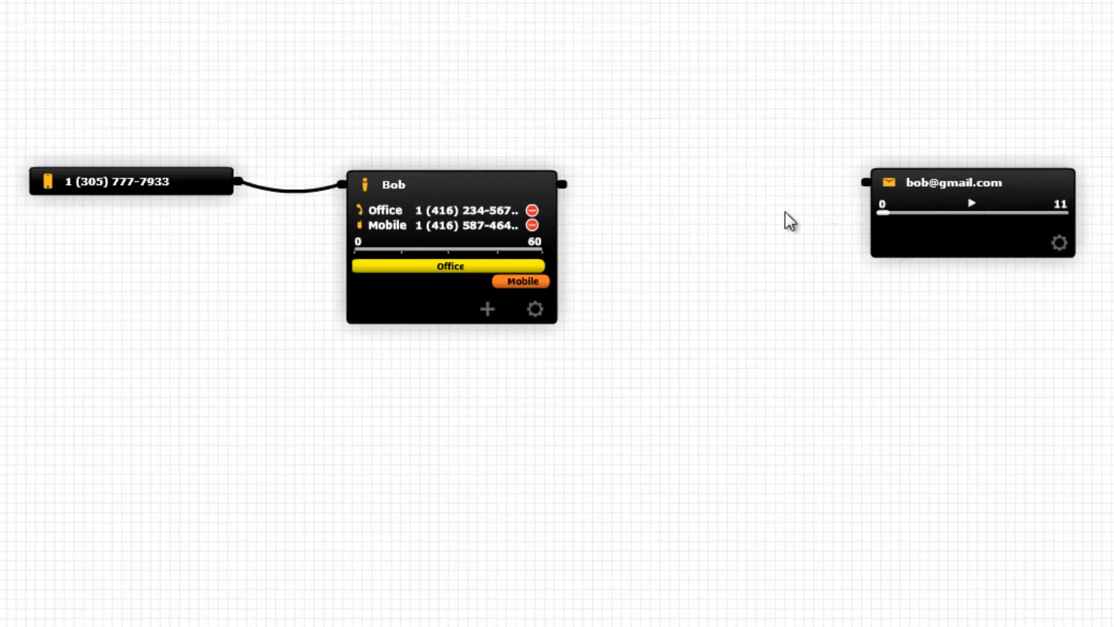
left_click_drag(566, 188, 864, 187)
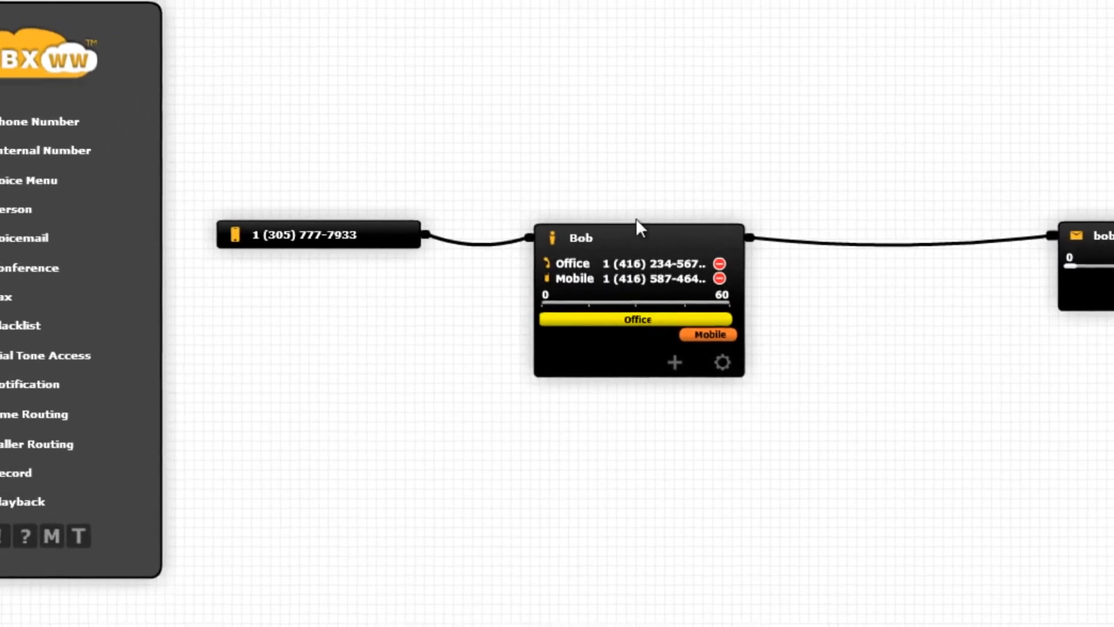
Step: Add a second Person component between the first person and the voicemail, and enter the second person's name
left_click_drag(60, 230, 1011, 228)
left_click_drag(752, 173, 753, 176)
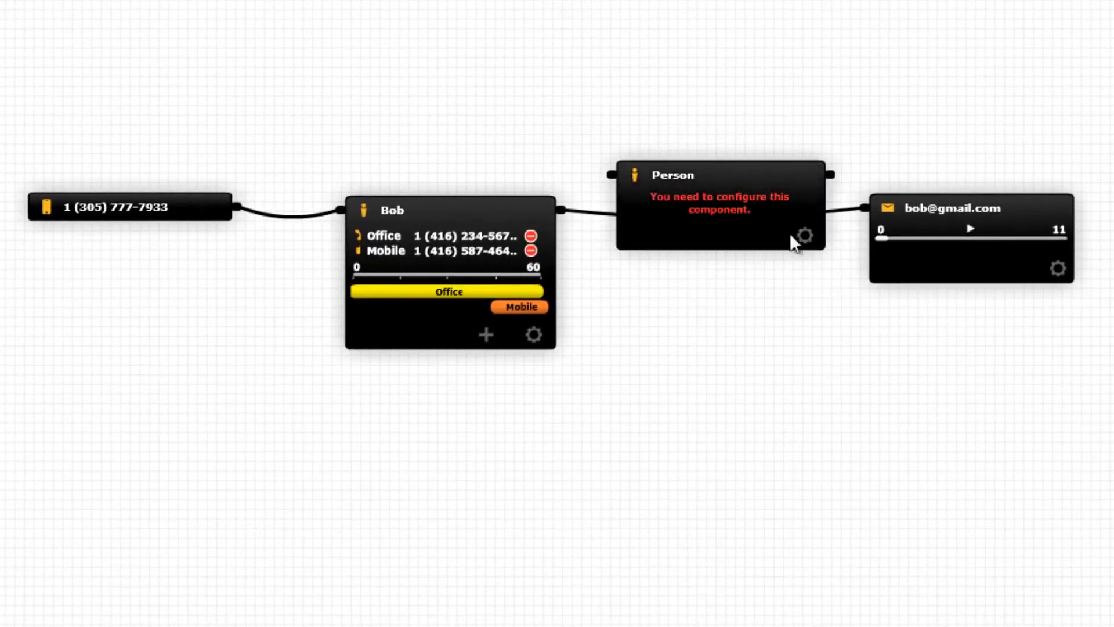
left_click(806, 237)
type("Su")
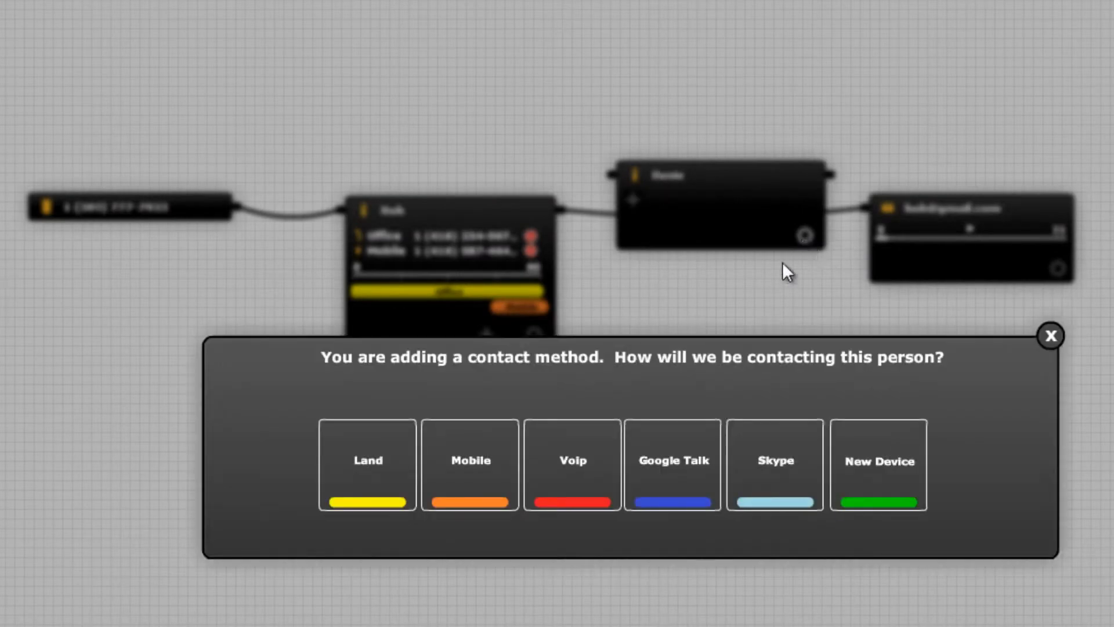
Step: Give the second person a Mobile contact method with their mobile phone number, named "Mobile"
left_click(508, 464)
key("Return")
type("Mobile")
key("Return")
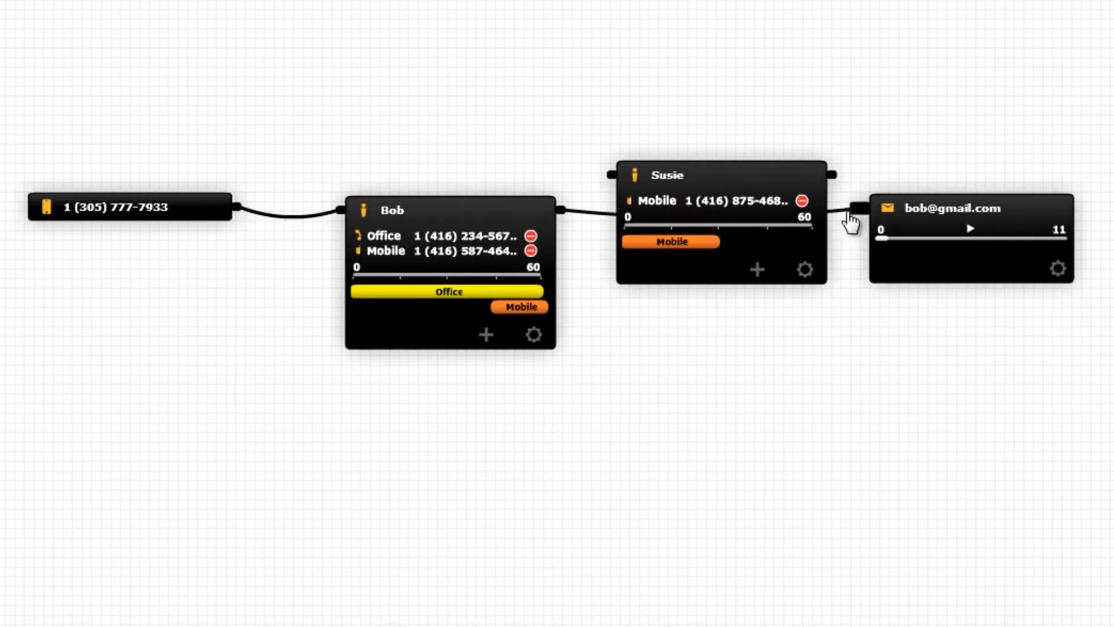
Step: Reroute the first person's output to the second person, and connect the second person's output to the voicemail
left_click_drag(838, 215, 606, 175)
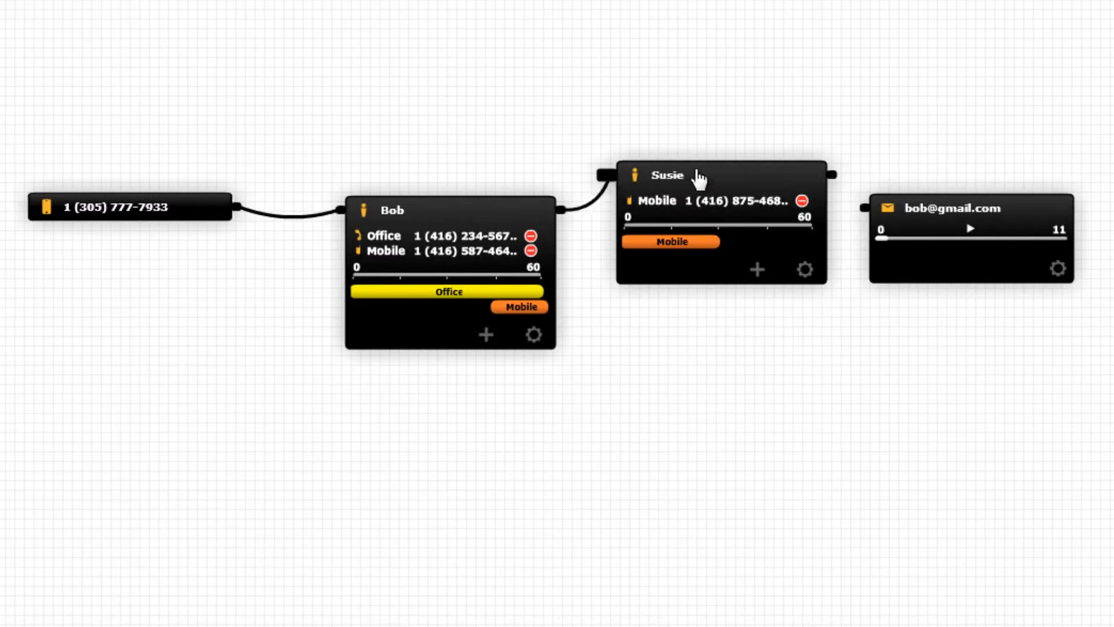
left_click_drag(839, 179, 864, 207)
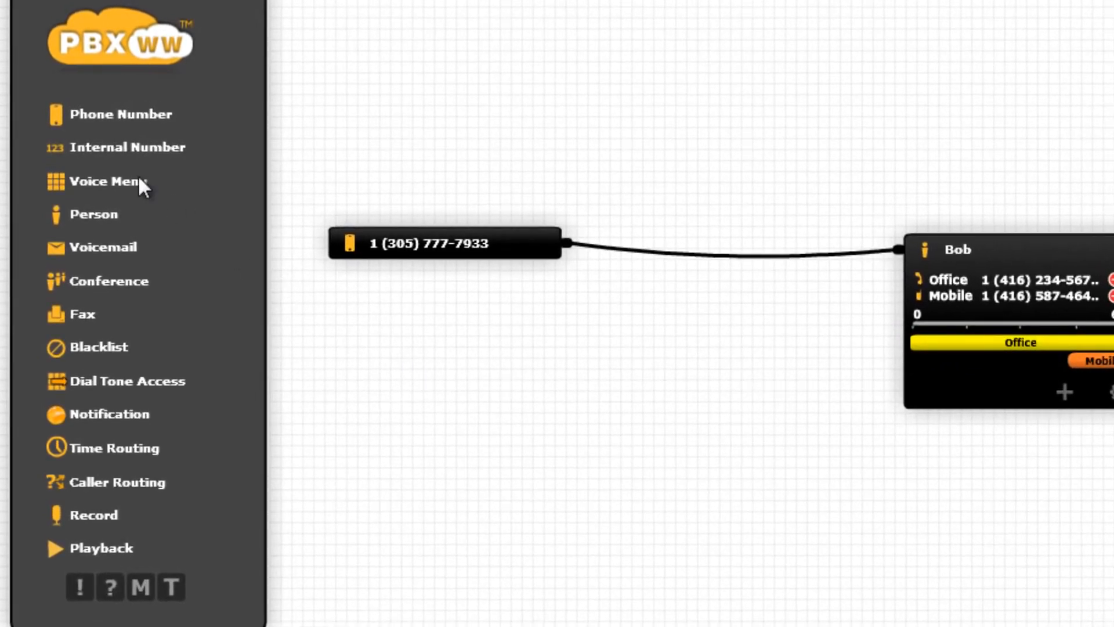
Step: Add a Voice Menu component between the phone number and the first person, and reroute the phone number's connection to it
left_click_drag(127, 185, 778, 306)
left_click_drag(856, 253, 623, 297)
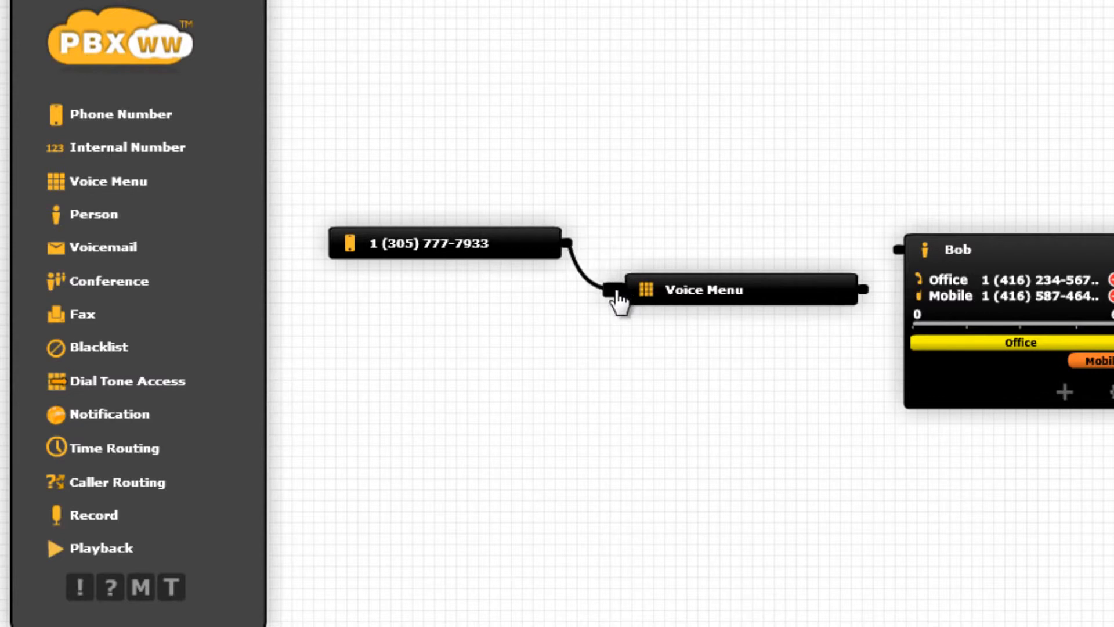
Step: Configure the voice menu with a recording named "Voice Menu" and record its spoken message
left_click(801, 291)
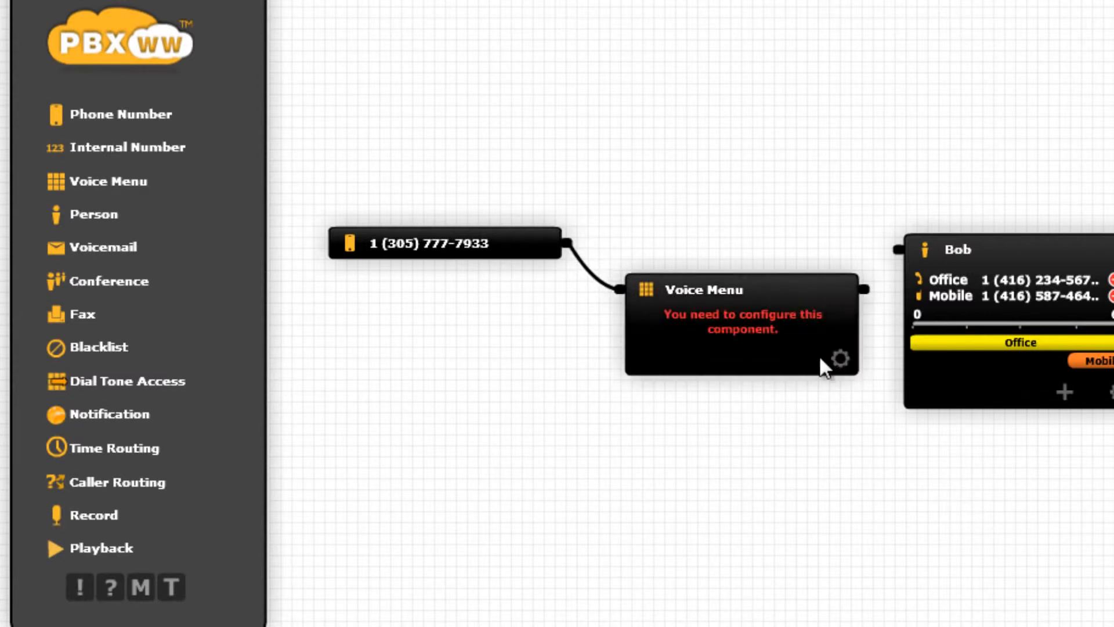
left_click(784, 349)
type("Voic")
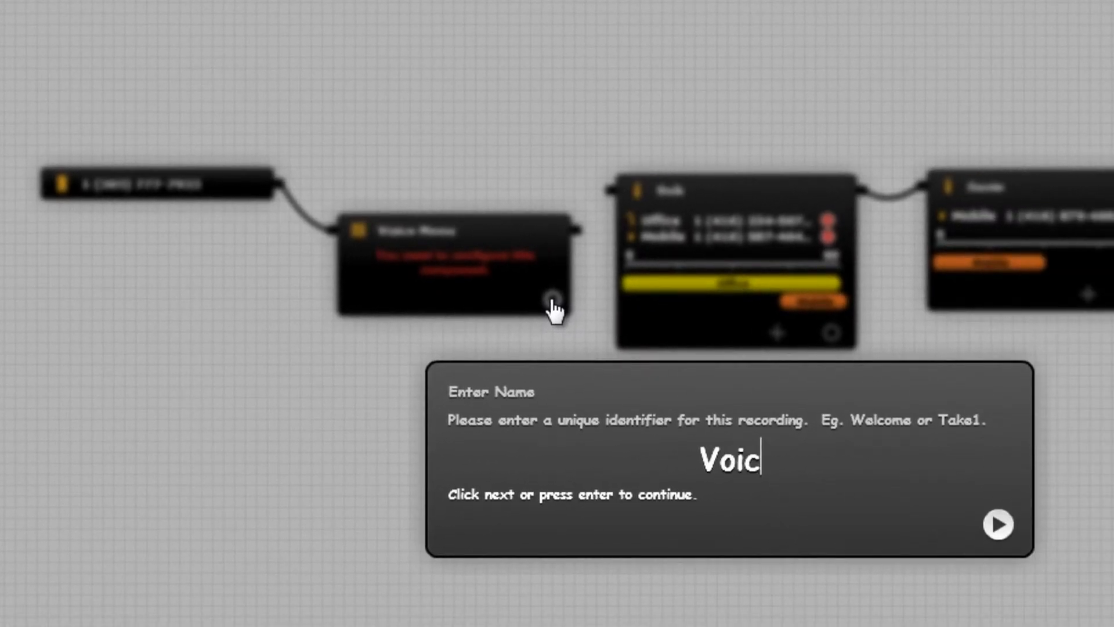
type("e Menu")
key("Return")
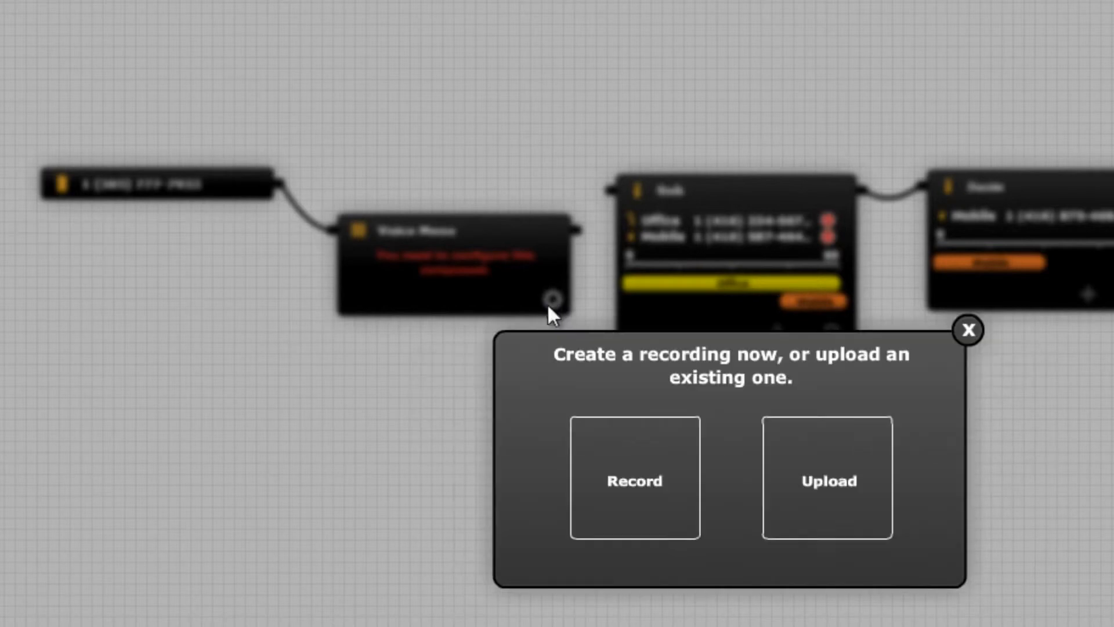
left_click(610, 453)
left_click(730, 494)
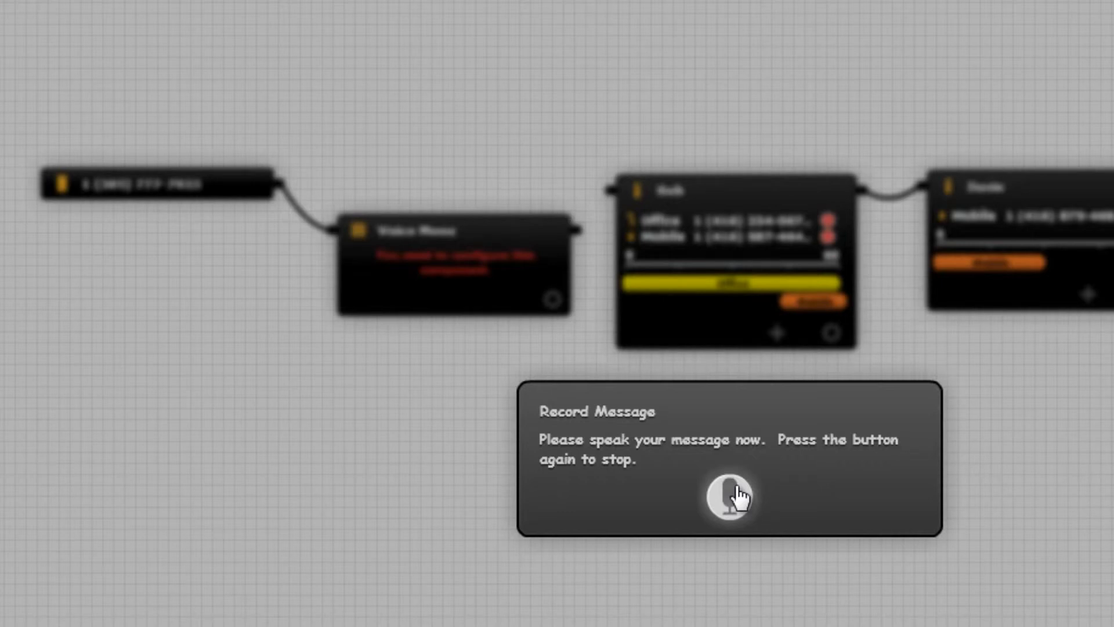
left_click(737, 490)
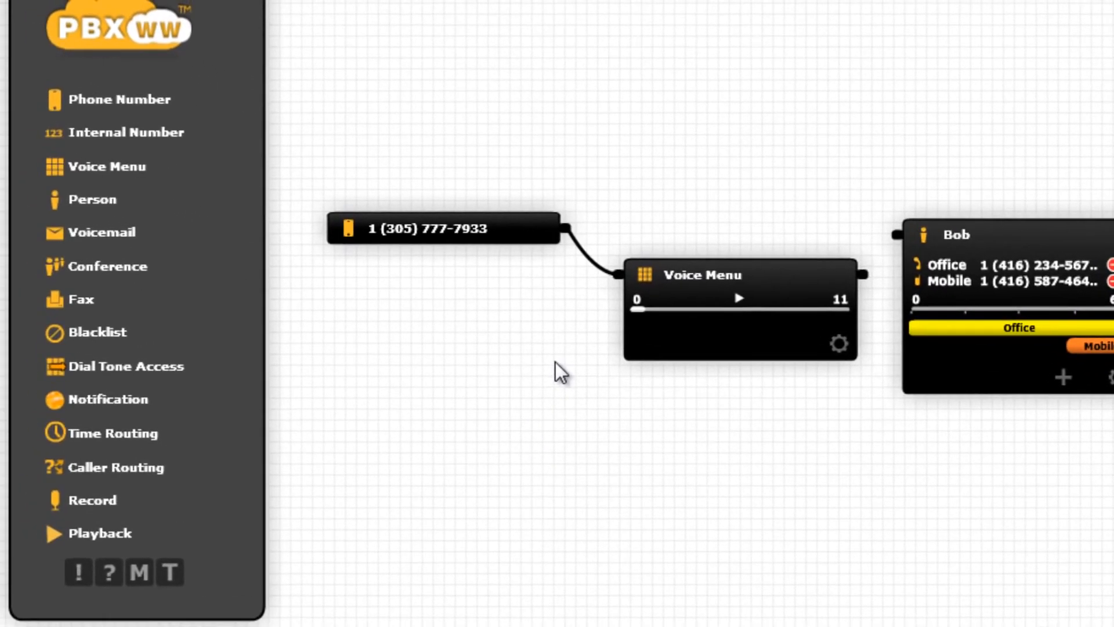
Step: Add a second Phone Number component below the first, assign it the available 212 number, and connect it to the voice menu
left_click_drag(145, 107, 464, 413)
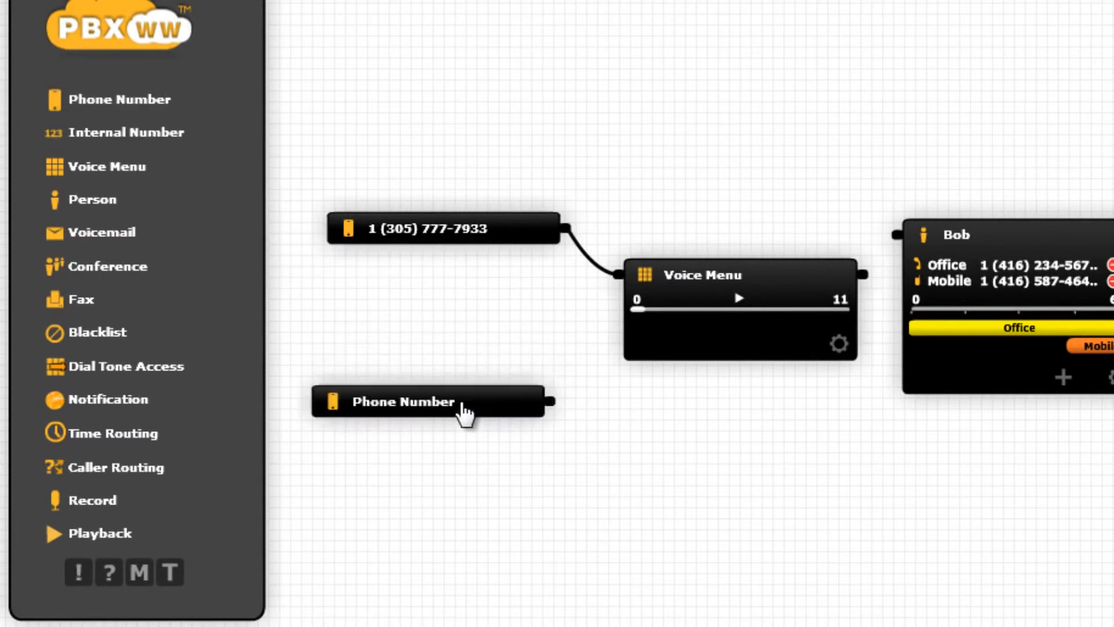
left_click(531, 475)
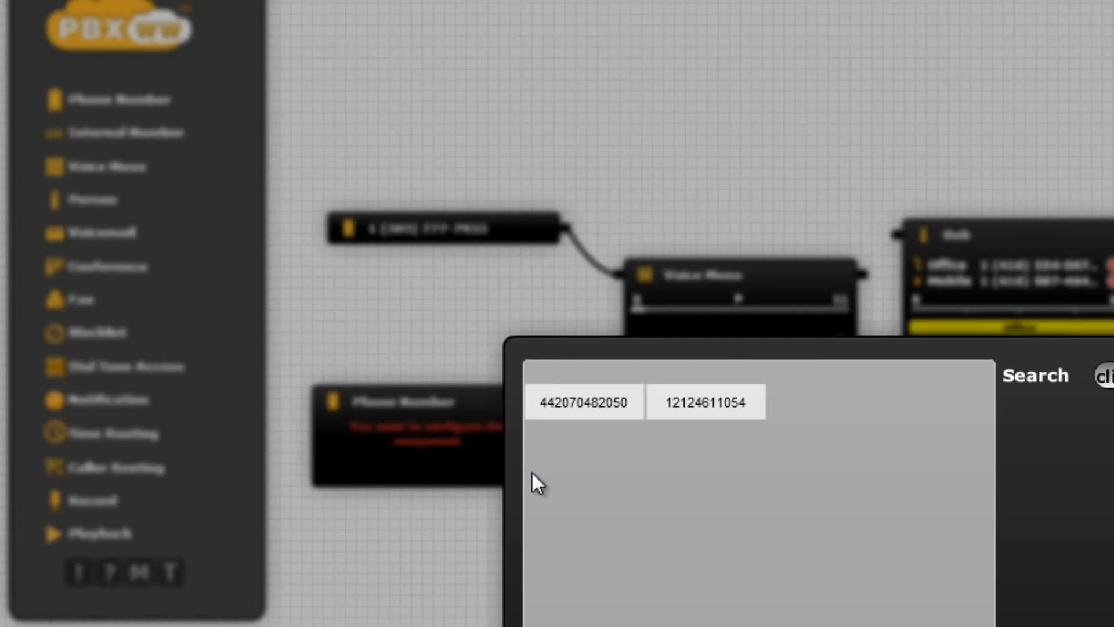
left_click(698, 408)
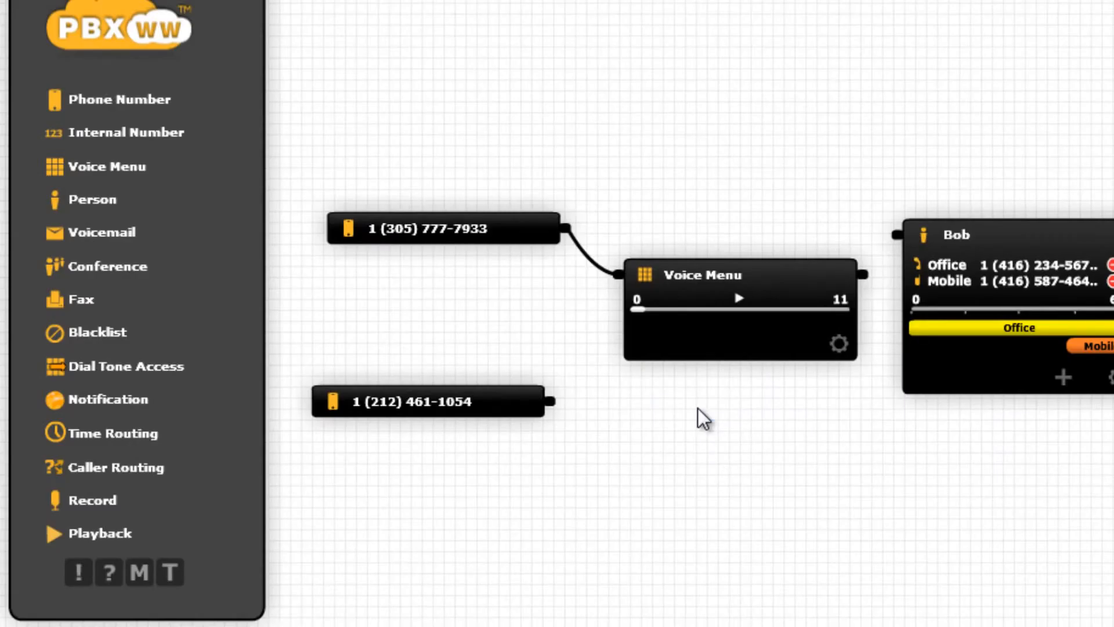
left_click_drag(552, 402, 610, 292)
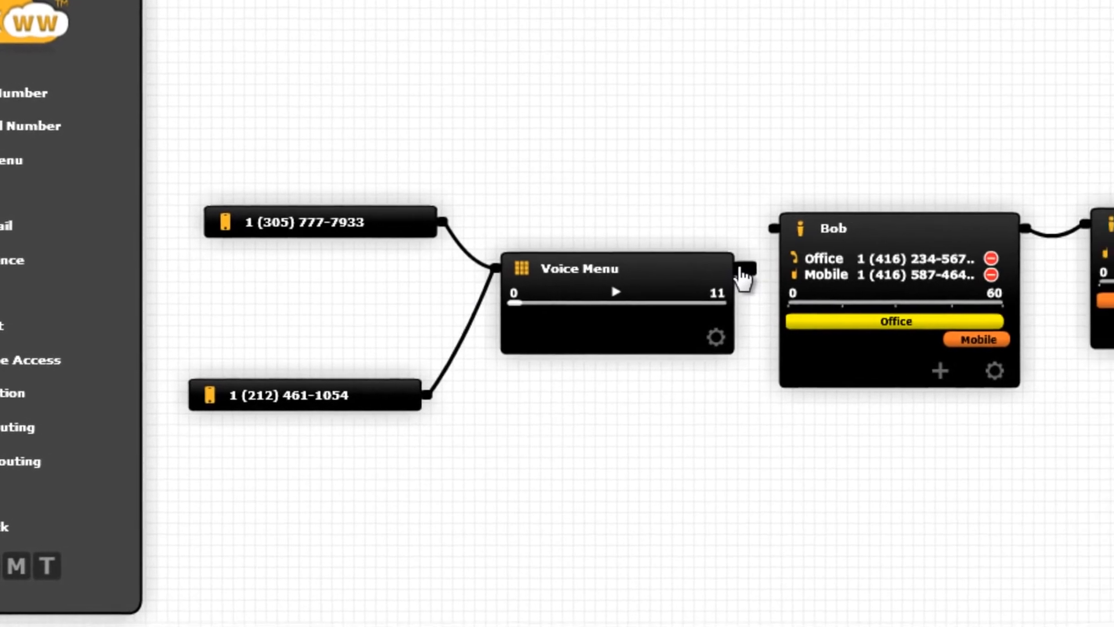
Step: Connect the voice menu's output to both people, and space the two person components apart on the canvas
left_click_drag(863, 274, 895, 247)
left_click_drag(714, 230, 715, 228)
left_click_drag(684, 266, 1033, 223)
left_click_drag(911, 224, 921, 599)
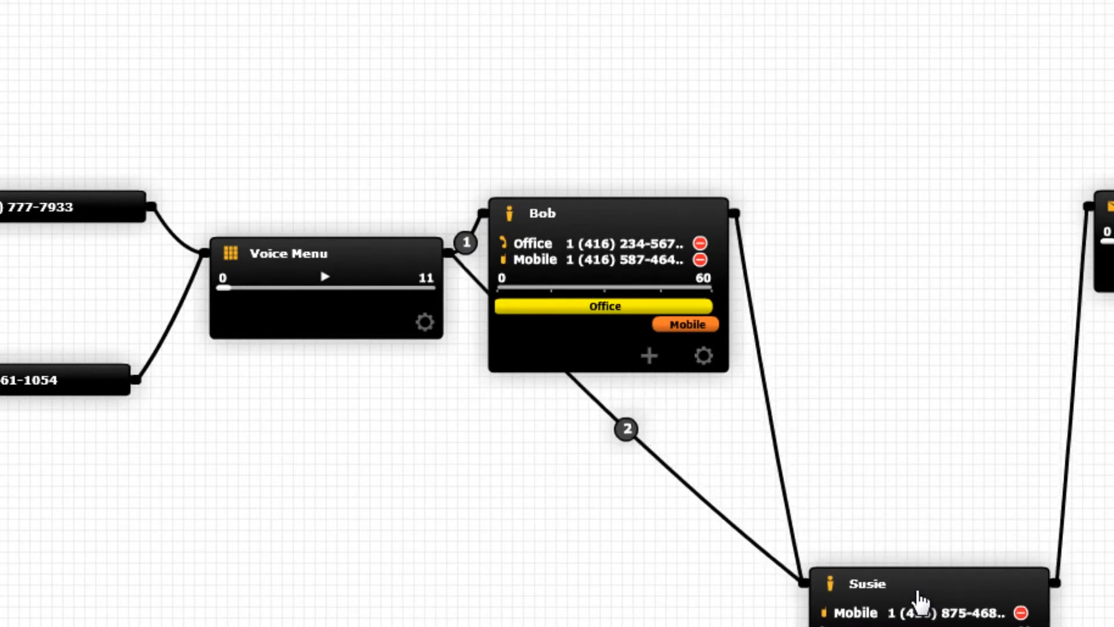
left_click_drag(661, 216, 702, 156)
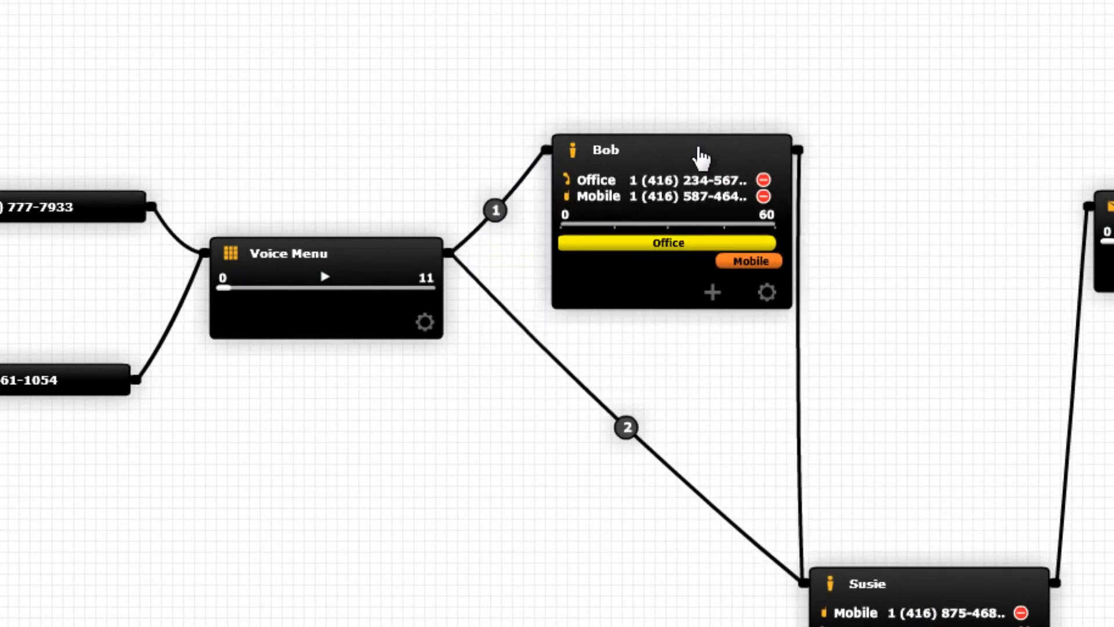
Step: Set the voice menu option to 101 for the first person and 102 for the second person
type("101")
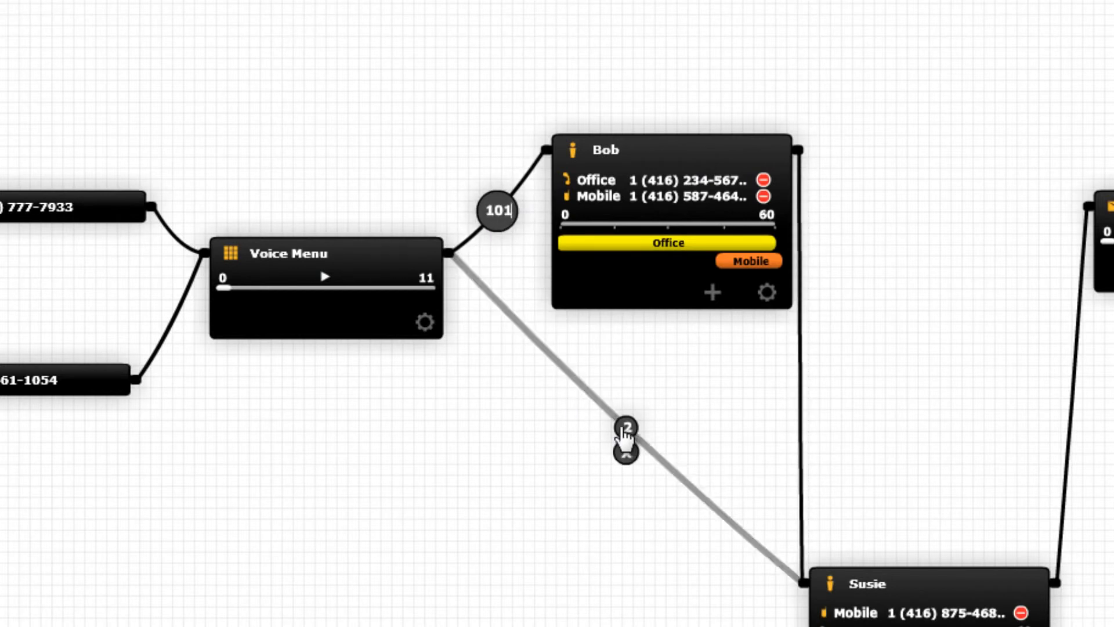
left_click(625, 428)
type("102")
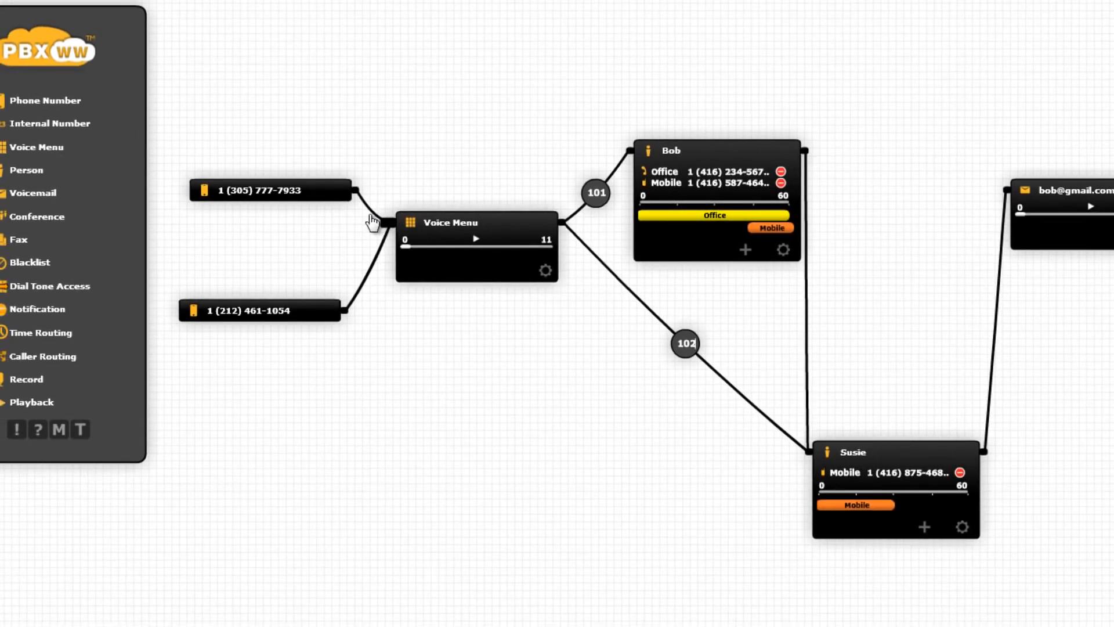
Step: Reroute the 305 phone number from the voice menu directly to the first person, and delete that phone number component
left_click(375, 215)
left_click_drag(359, 194, 630, 151)
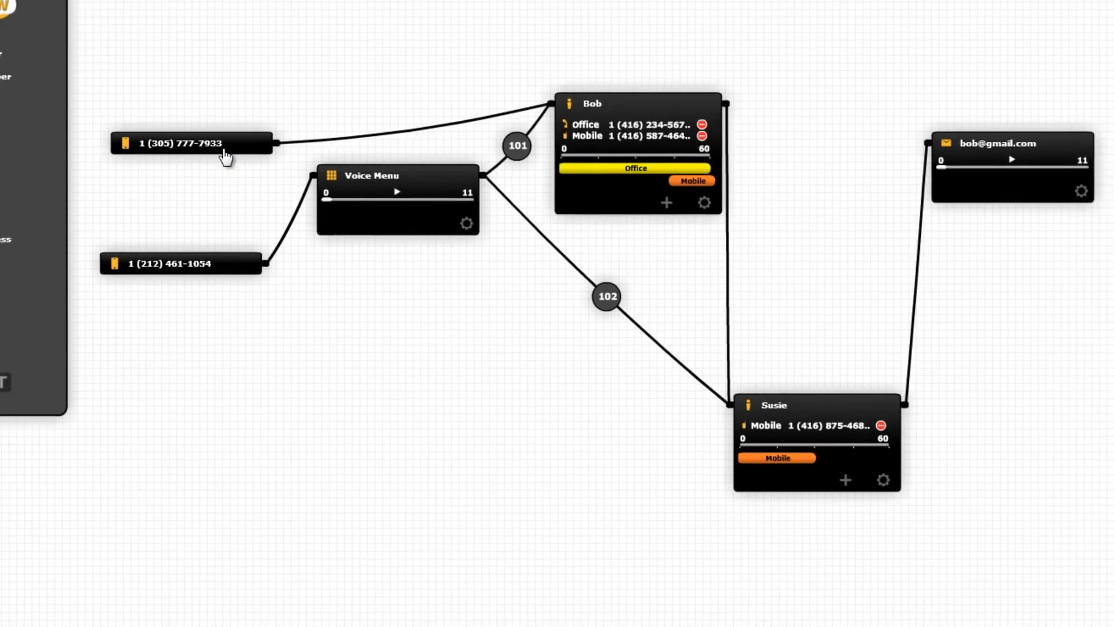
left_click_drag(225, 156, 1081, 569)
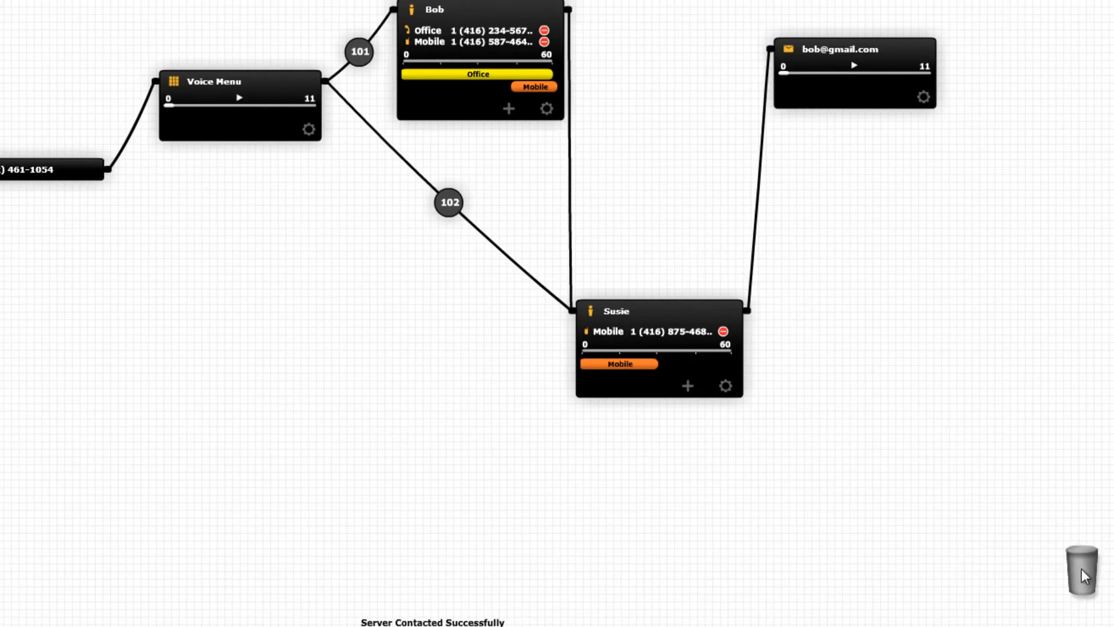
Step: Reroute the first person's output to the voicemail, place the second person below the first, and align the voice menu between their heights
mouse_move(570, 254)
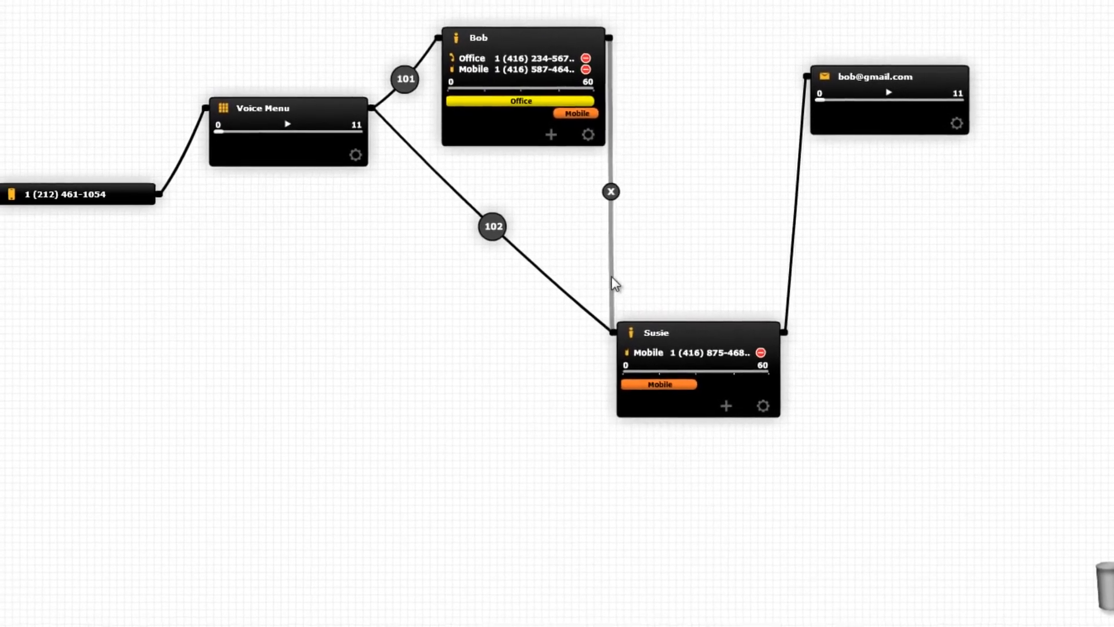
left_click_drag(612, 278, 806, 77)
left_click_drag(705, 333, 562, 273)
left_click_drag(625, 312, 598, 273)
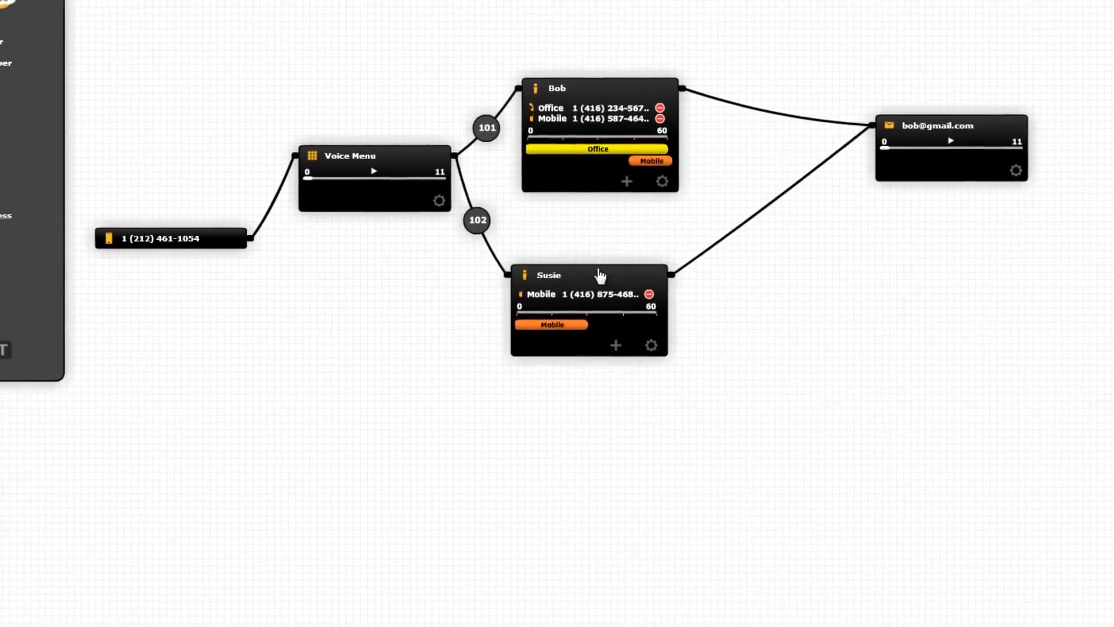
left_click_drag(433, 177, 451, 250)
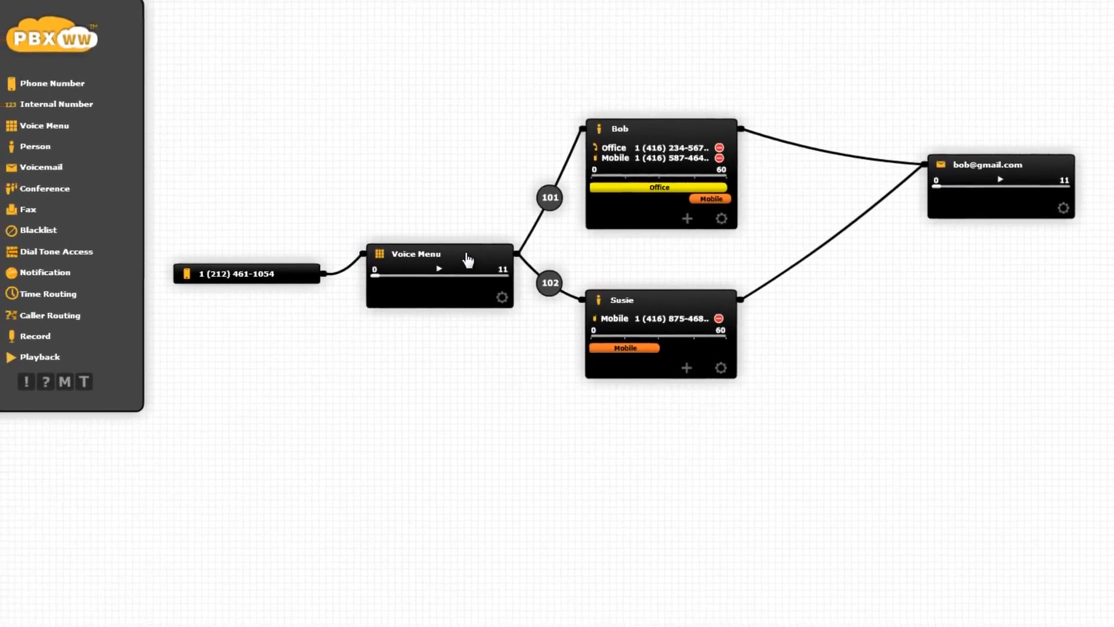